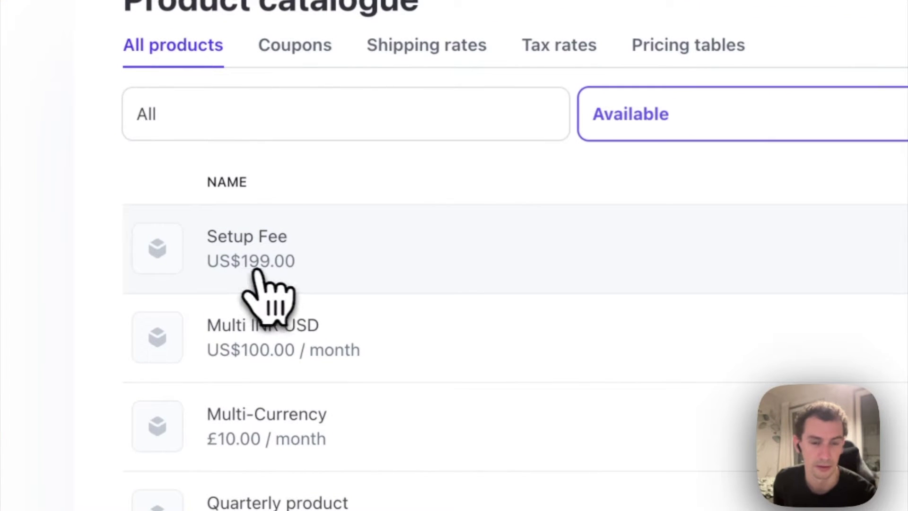
Step: Open the Setup Fee product's detail page from the Product catalogue
{"action": "left_click", "coordinate": [253, 241]}
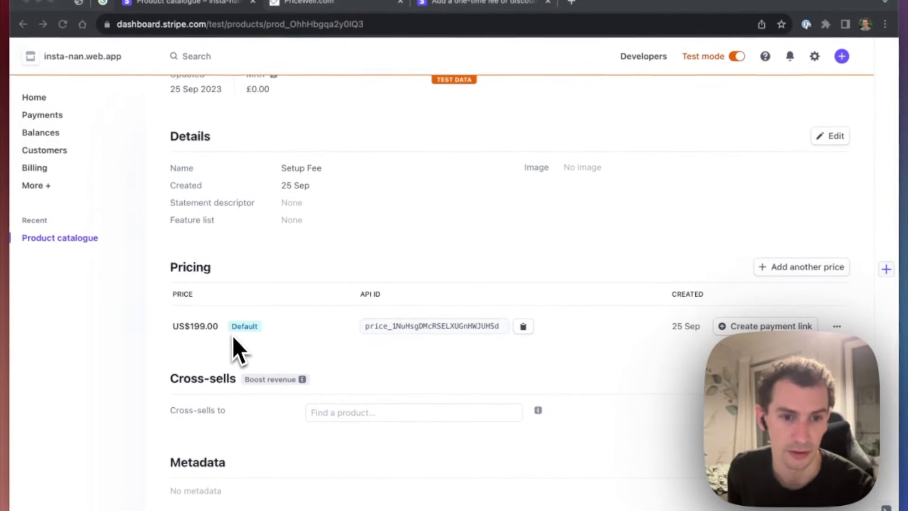
{"action": "scroll", "coordinate": [238, 170], "scroll_direction": "up", "scroll_amount": 3}
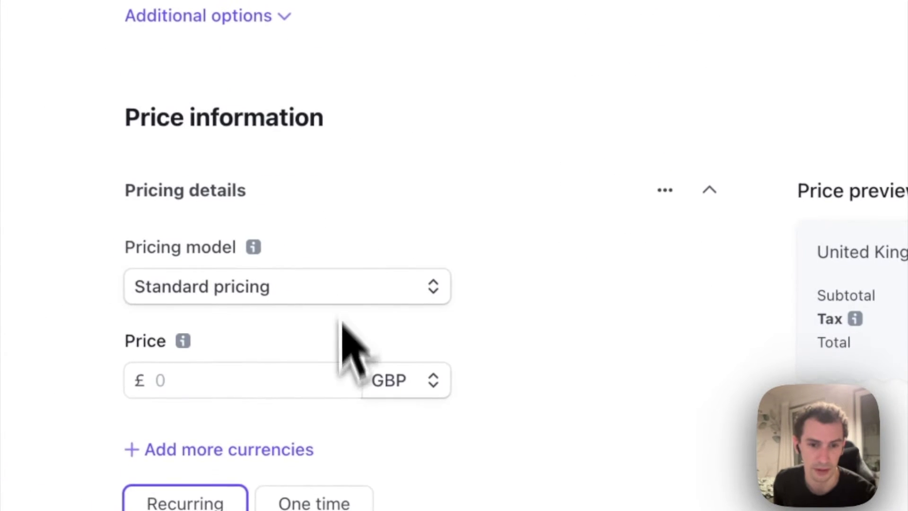
Step: Price the new product at US$19.00 monthly and save it as Monthly Product
{"action": "left_click", "coordinate": [322, 297]}
{"action": "scroll", "coordinate": [497, 283], "scroll_direction": "down", "scroll_amount": 5}
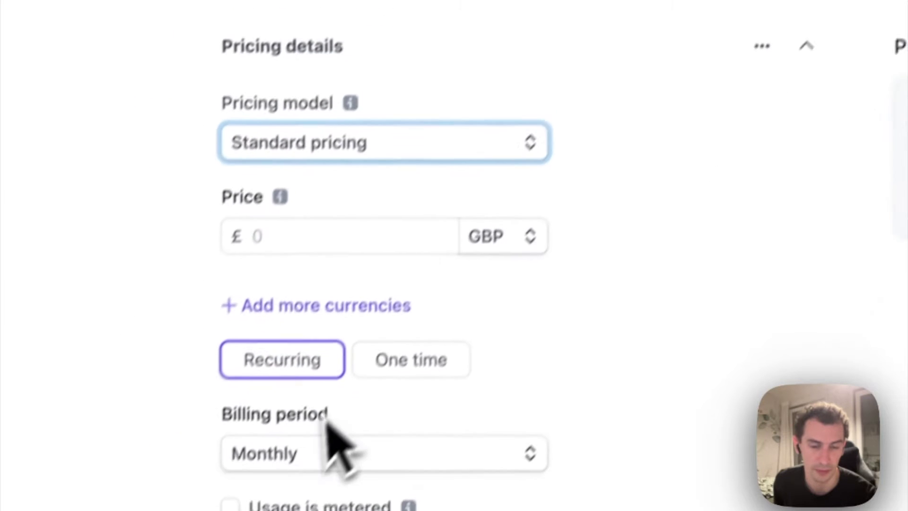
{"action": "left_click", "coordinate": [547, 198]}
{"action": "left_click", "coordinate": [593, 280]}
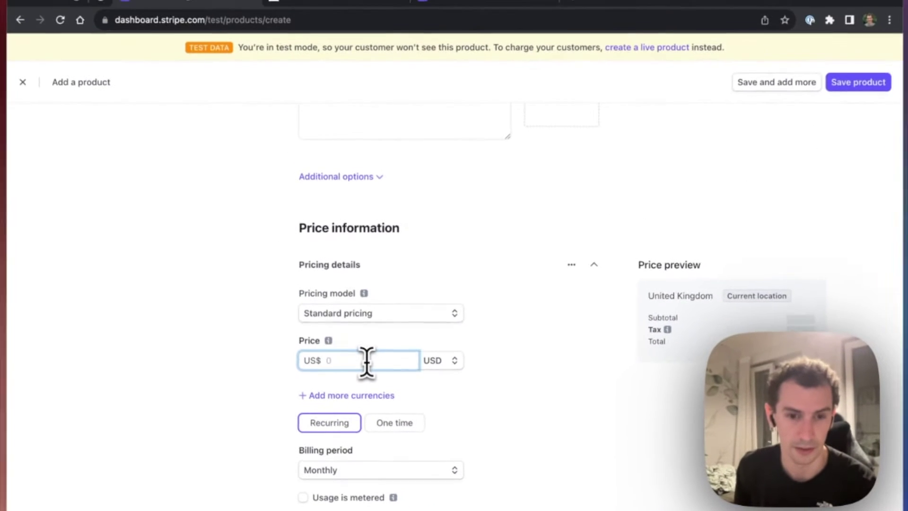
{"action": "type", "text": "2"}
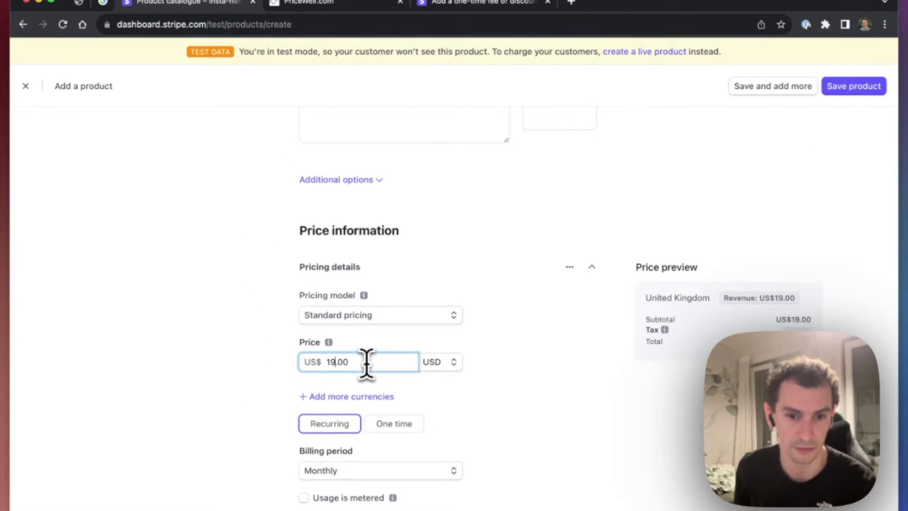
{"action": "scroll", "coordinate": [456, 314], "scroll_direction": "down", "scroll_amount": 2}
{"action": "scroll", "coordinate": [517, 313], "scroll_direction": "down", "scroll_amount": 1}
{"action": "scroll", "coordinate": [634, 304], "scroll_direction": "down", "scroll_amount": 1}
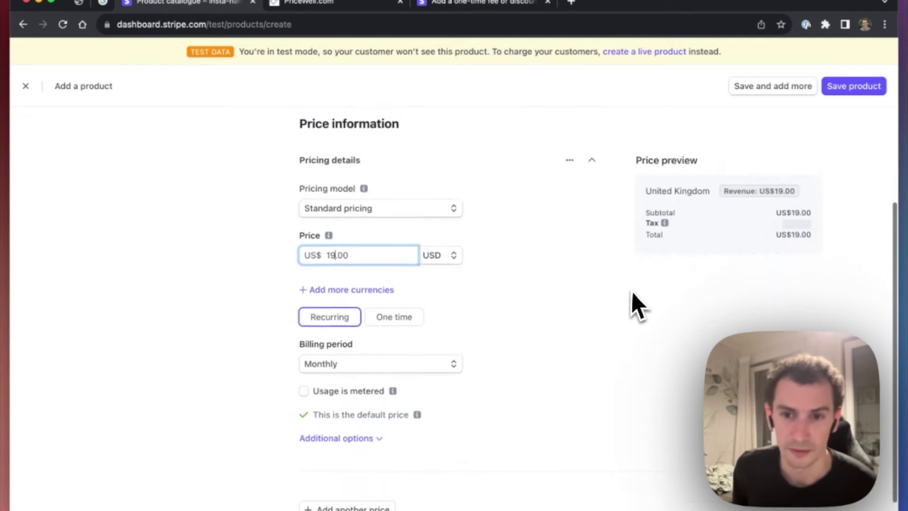
{"action": "scroll", "coordinate": [557, 325], "scroll_direction": "down", "scroll_amount": 1}
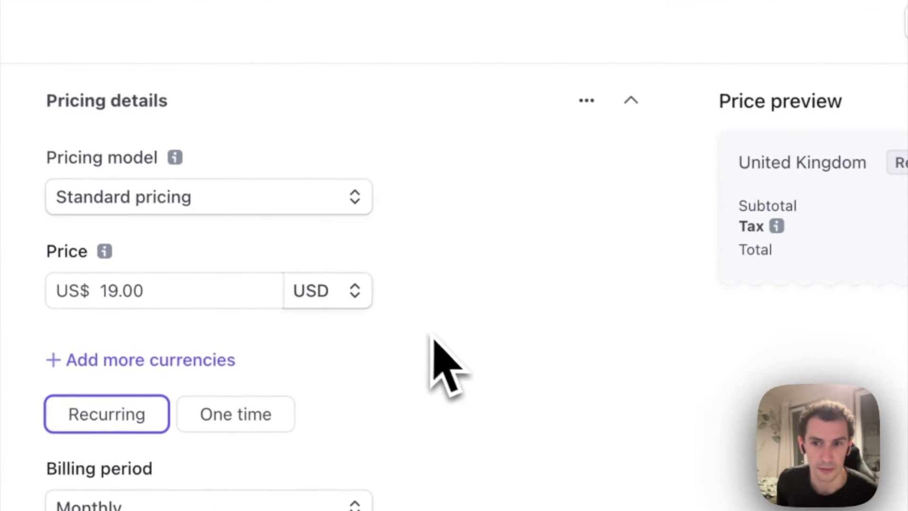
{"action": "scroll", "coordinate": [632, 227], "scroll_direction": "up", "scroll_amount": 2}
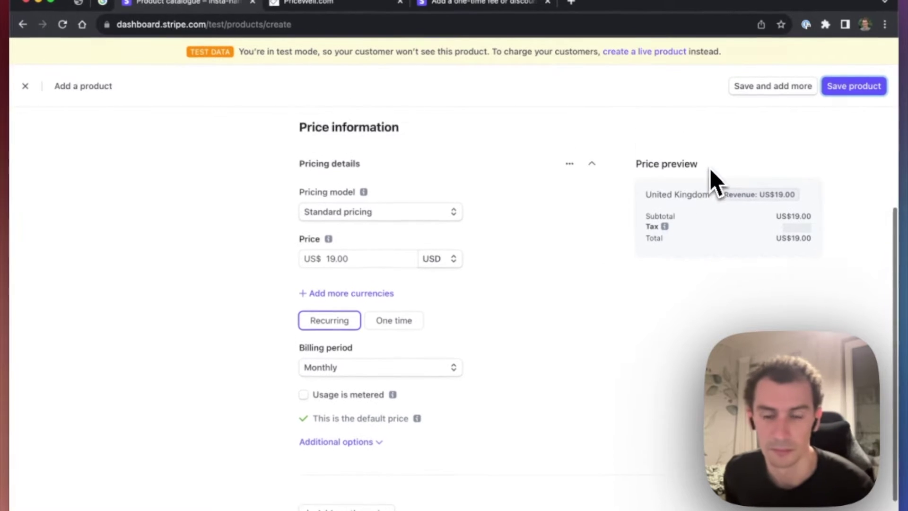
{"action": "scroll", "coordinate": [700, 189], "scroll_direction": "up", "scroll_amount": 2}
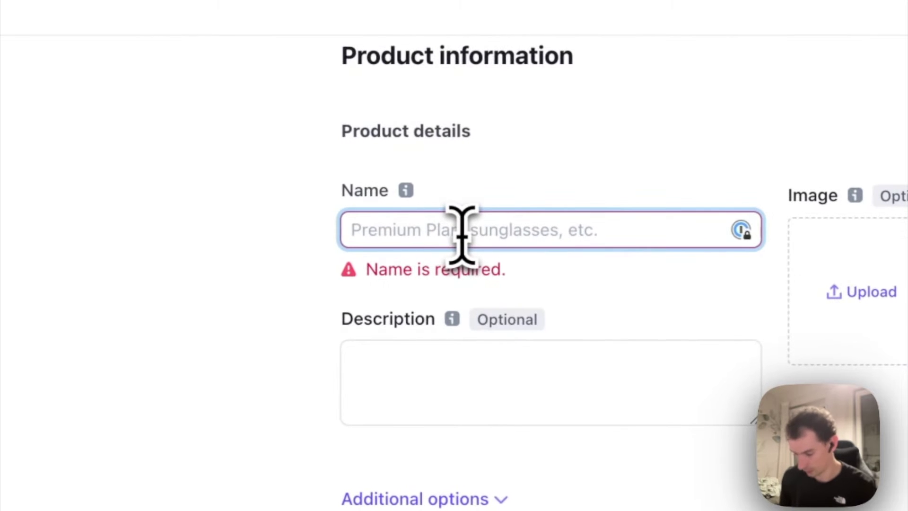
{"action": "type", "text": "M"}
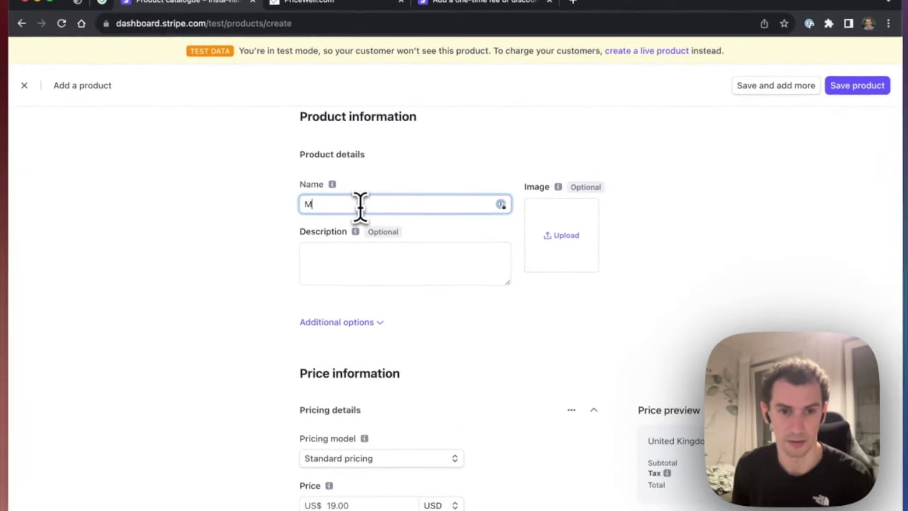
{"action": "type", "text": "on"}
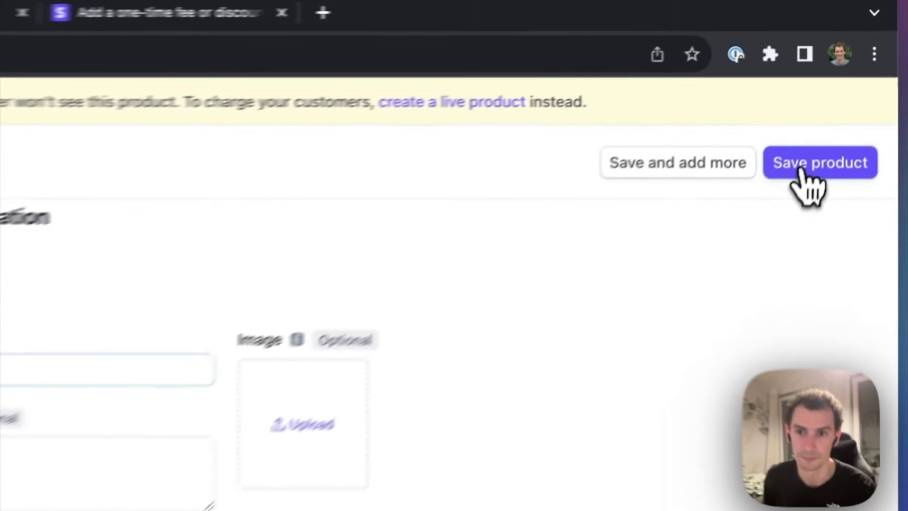
{"action": "left_click", "coordinate": [853, 86]}
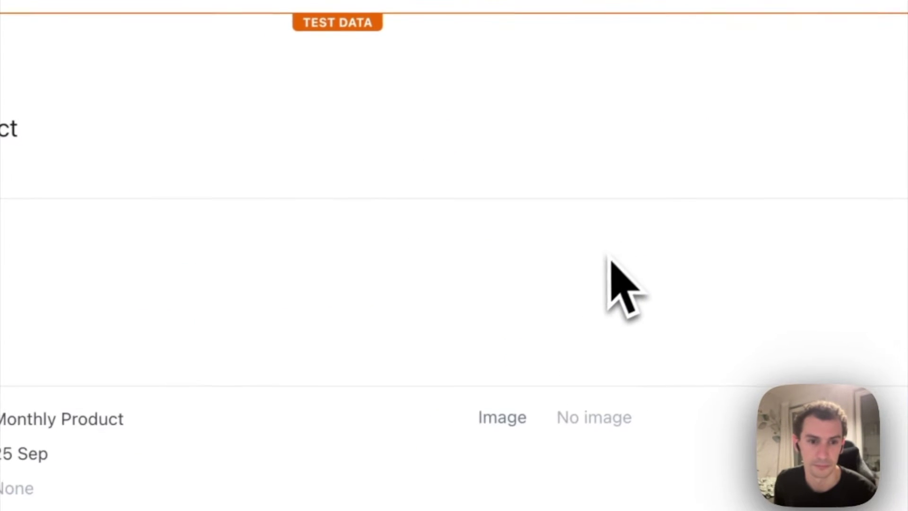
Step: Return to the Product catalogue, now listing Monthly Product at US$19.00/month
{"action": "left_click", "coordinate": [257, 183]}
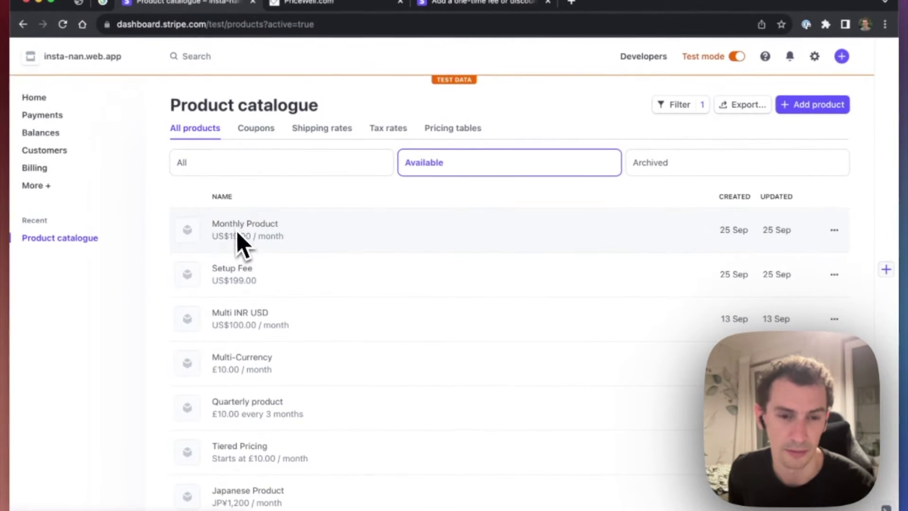
Step: Start the Usage Based Monthly product, trying package and graduated pricing before keeping Standard
{"action": "left_click", "coordinate": [810, 107]}
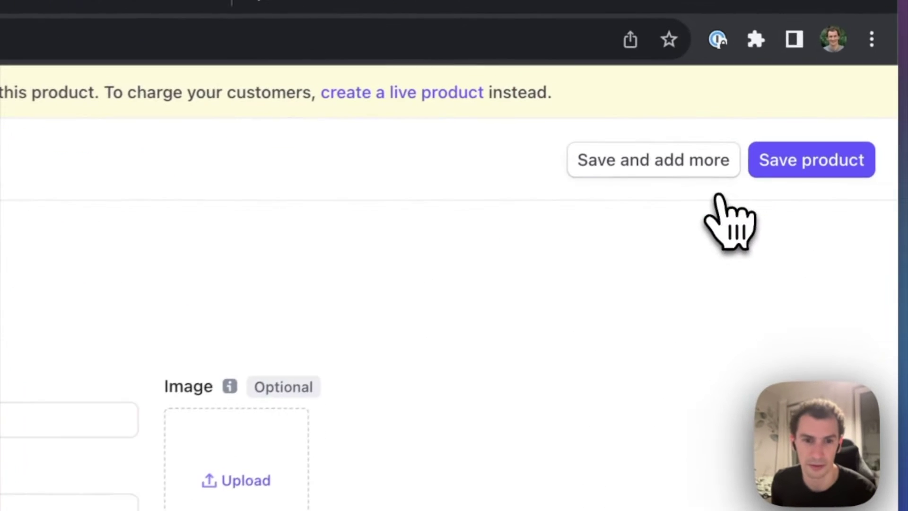
{"action": "type", "text": "Usa"}
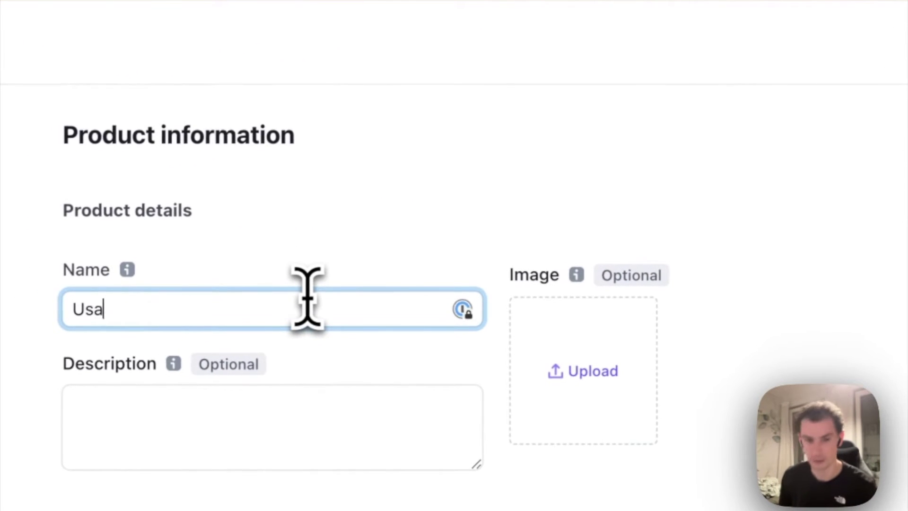
{"action": "type", "text": "ge Based M"}
{"action": "type", "text": "Onth"}
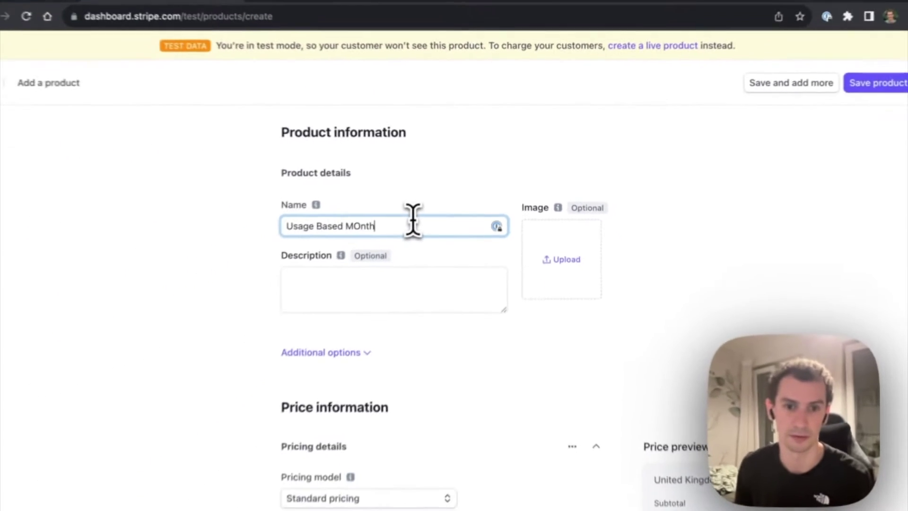
{"action": "key", "text": "BackSpace"}
{"action": "key", "text": "BackSpace"}
{"action": "key", "text": "BackSpace"}
{"action": "key", "text": "BackSpace"}
{"action": "type", "text": "o"}
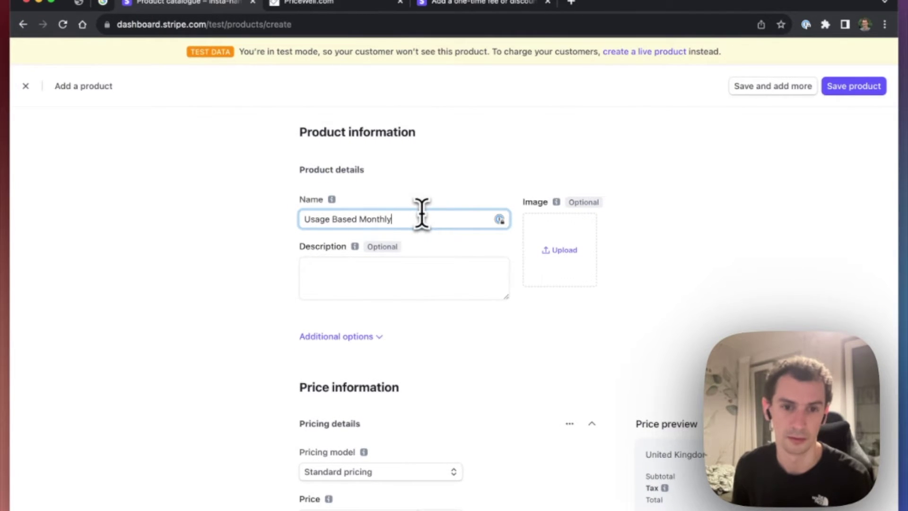
{"action": "scroll", "coordinate": [497, 256], "scroll_direction": "down", "scroll_amount": 3}
{"action": "scroll", "coordinate": [490, 312], "scroll_direction": "down", "scroll_amount": 2}
{"action": "left_click", "coordinate": [415, 302]}
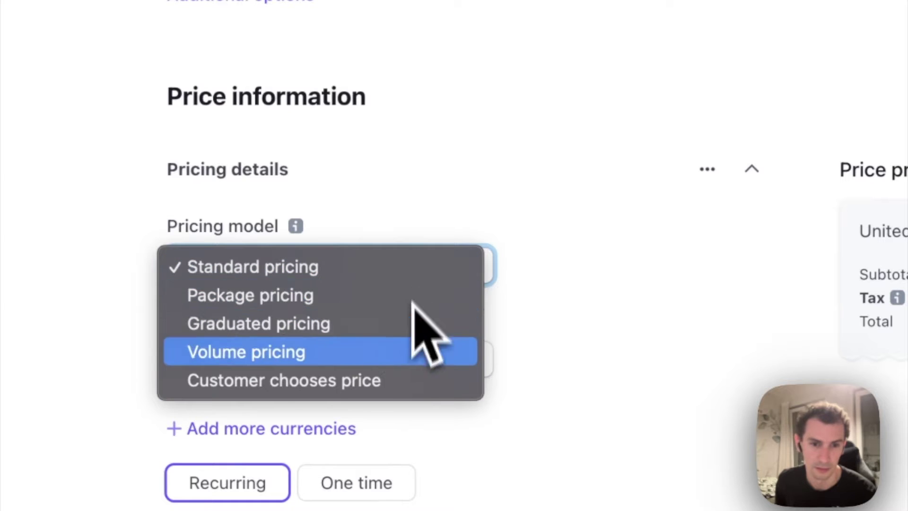
{"action": "left_click", "coordinate": [387, 303]}
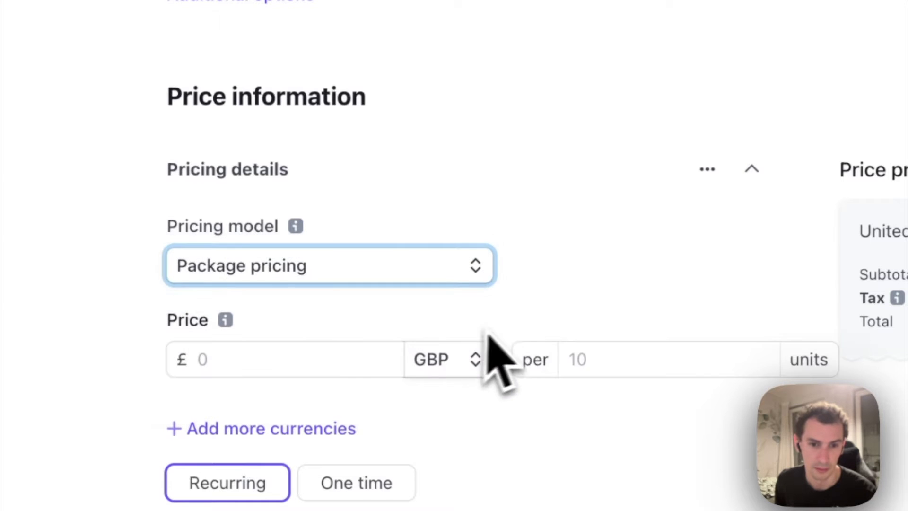
{"action": "left_click", "coordinate": [395, 229]}
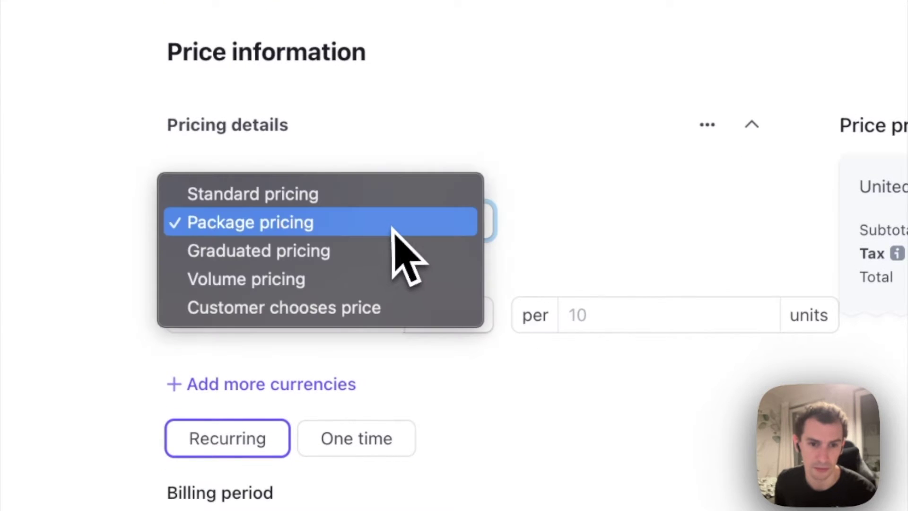
{"action": "left_click", "coordinate": [331, 253]}
{"action": "left_click", "coordinate": [371, 226]}
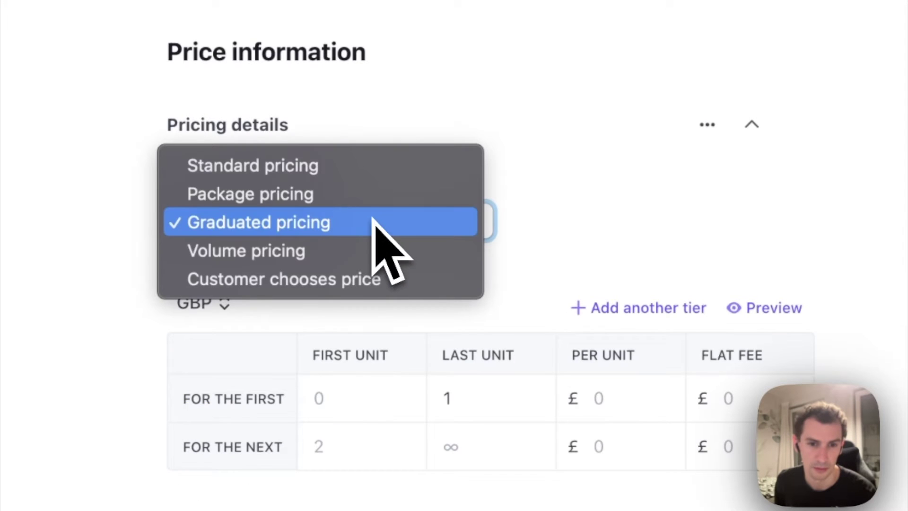
{"action": "left_click", "coordinate": [371, 165]}
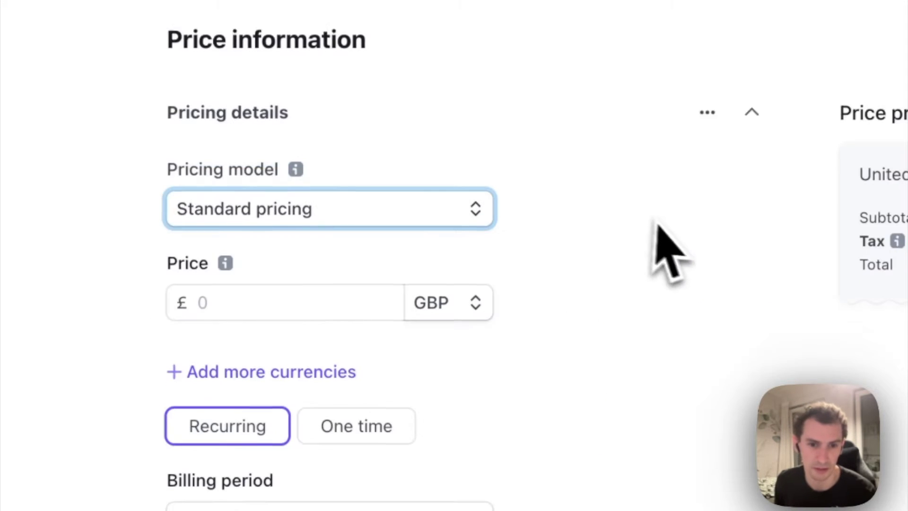
{"action": "scroll", "coordinate": [659, 234], "scroll_direction": "down", "scroll_amount": 4}
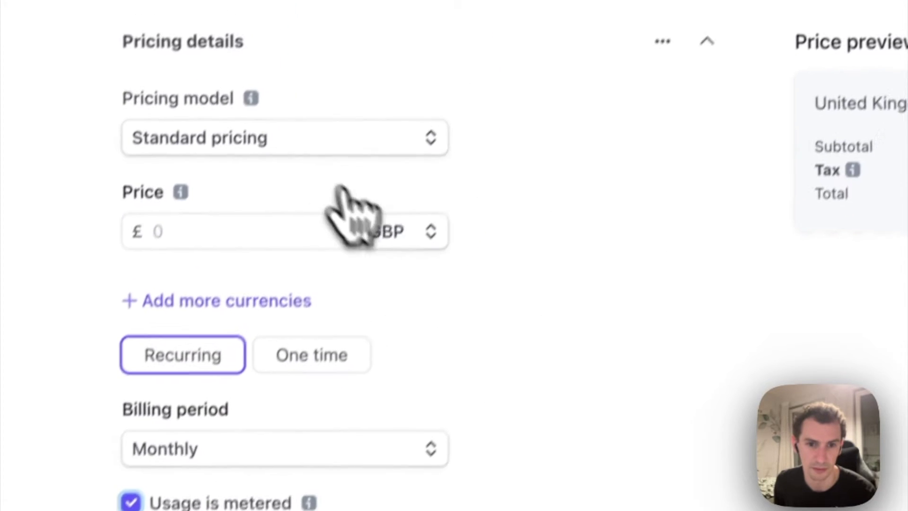
Step: Give the product a metered US$1.00 monthly price in USD and save it
{"action": "left_click", "coordinate": [461, 158]}
{"action": "left_click", "coordinate": [496, 231]}
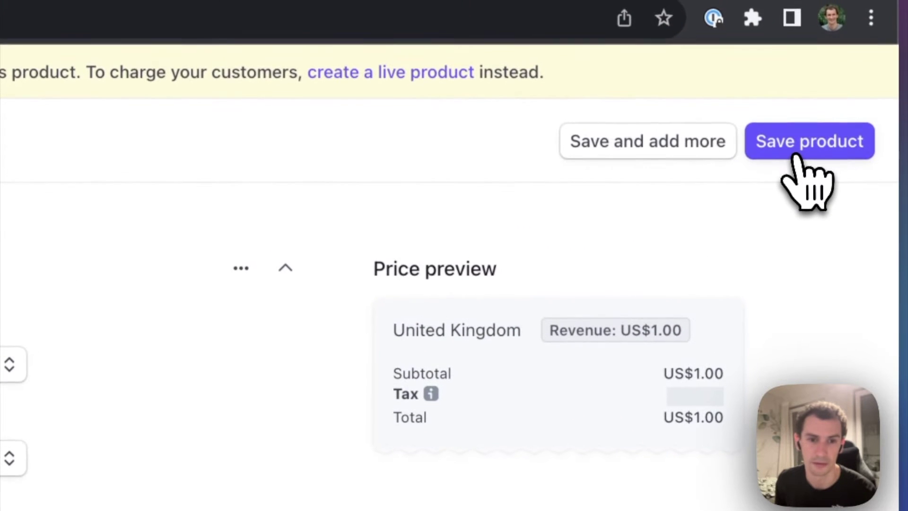
{"action": "left_click", "coordinate": [797, 156]}
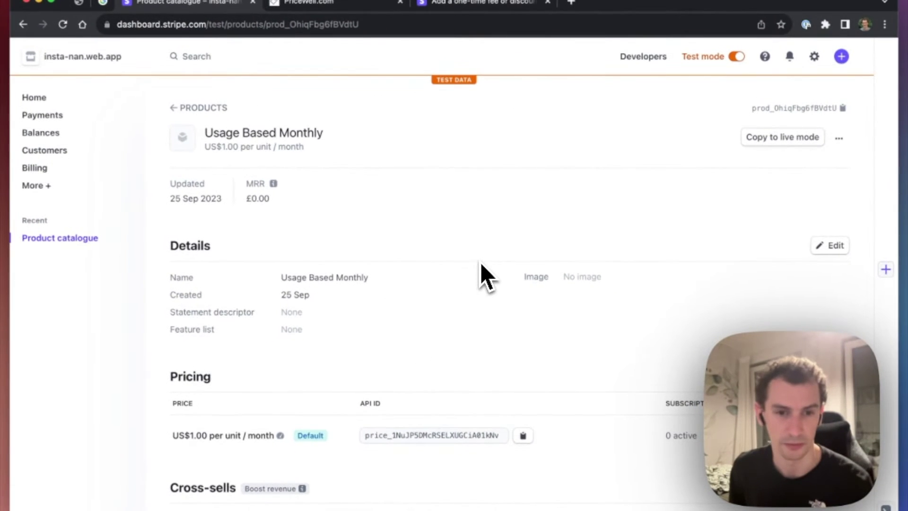
{"action": "scroll", "coordinate": [484, 260], "scroll_direction": "down", "scroll_amount": 1}
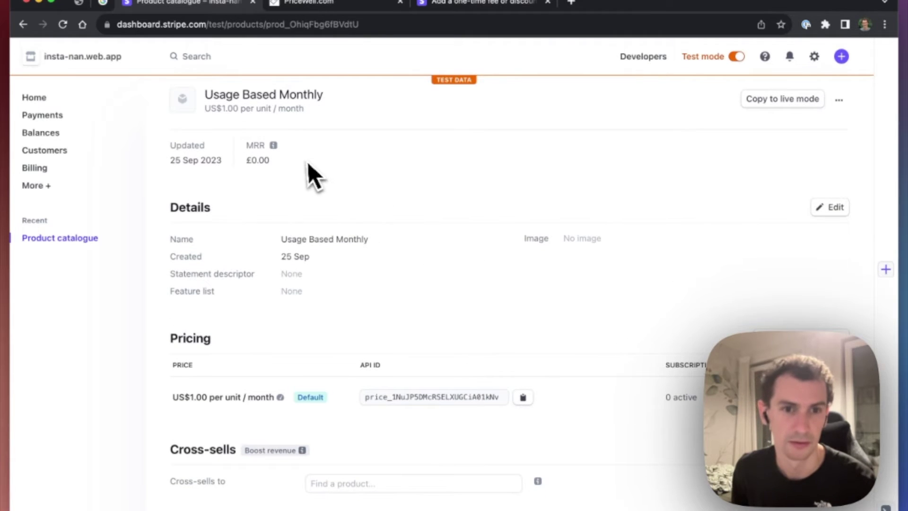
{"action": "scroll", "coordinate": [250, 135], "scroll_direction": "up", "scroll_amount": 1}
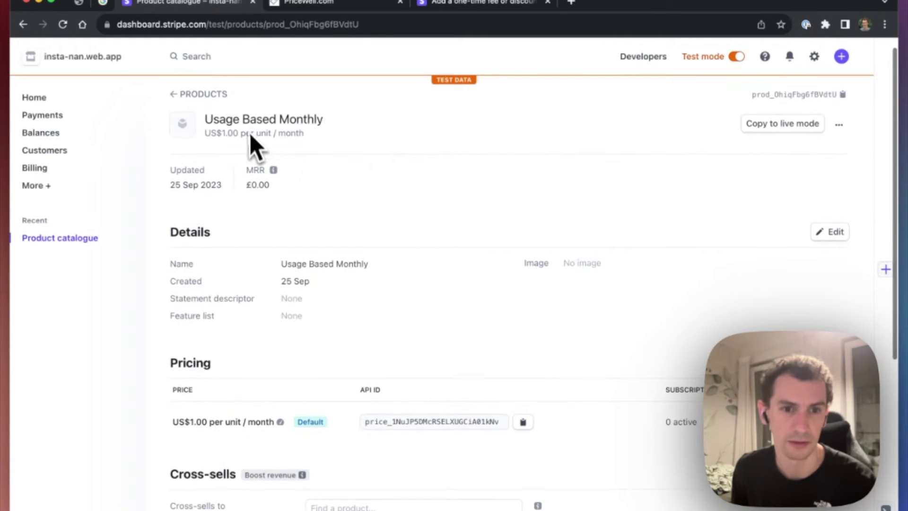
Step: Copy the Usage Based Monthly price's API ID and return to the catalogue
{"action": "left_click", "coordinate": [523, 423]}
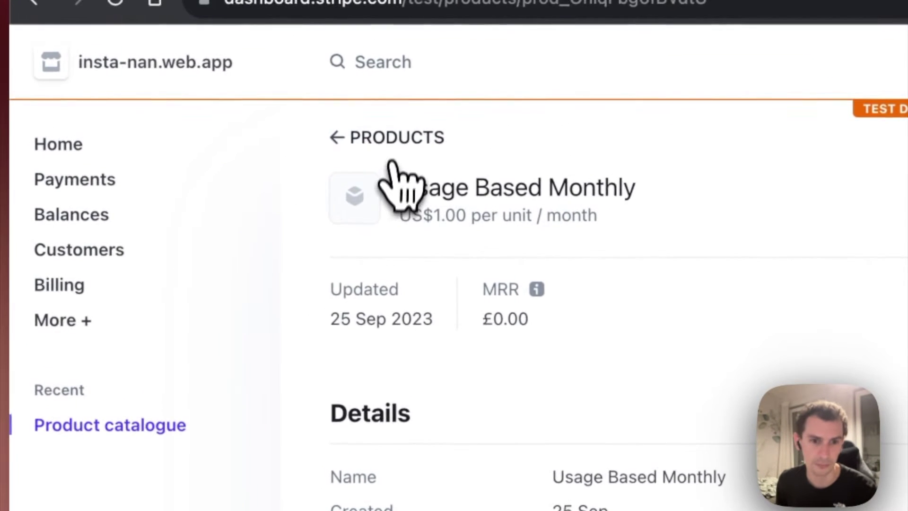
{"action": "left_click", "coordinate": [394, 135]}
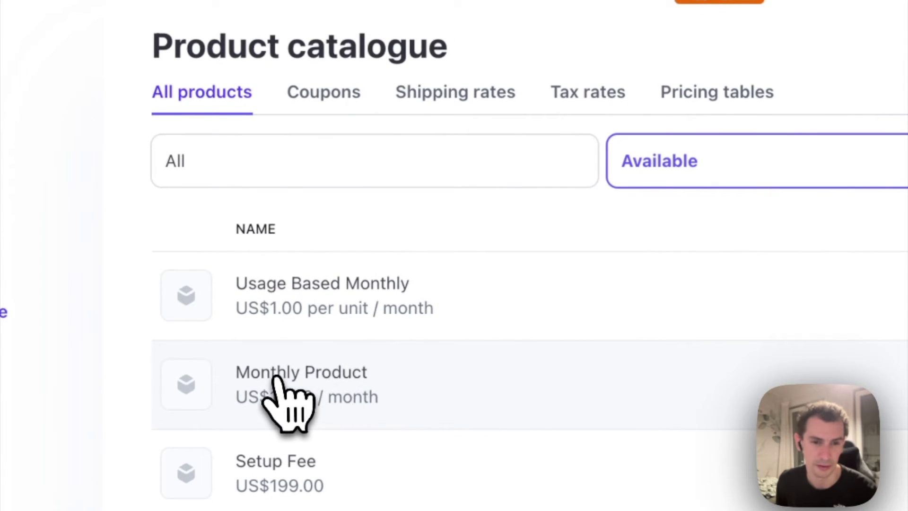
Step: Add a pricewell_addons metadata entry with the usage-based price ID to Monthly Product
{"action": "left_click", "coordinate": [280, 398]}
{"action": "scroll", "coordinate": [284, 405], "scroll_direction": "down", "scroll_amount": 10}
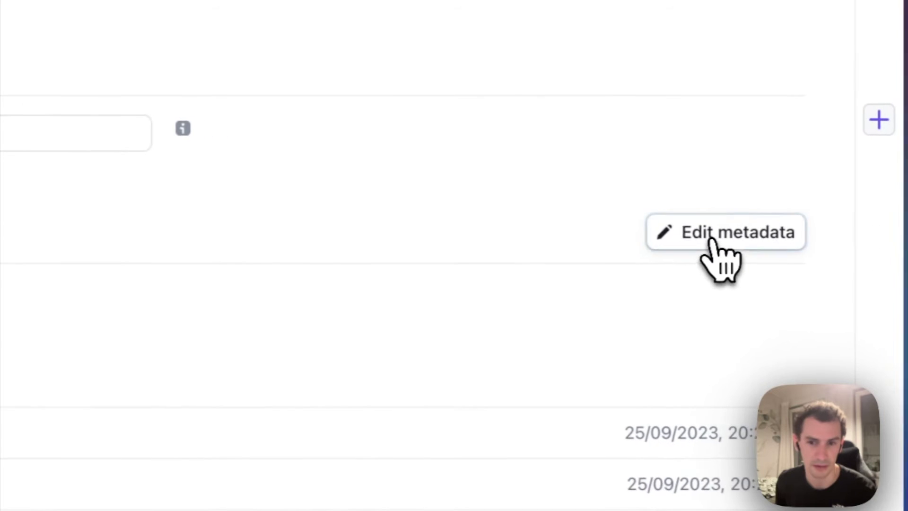
{"action": "left_click", "coordinate": [719, 260]}
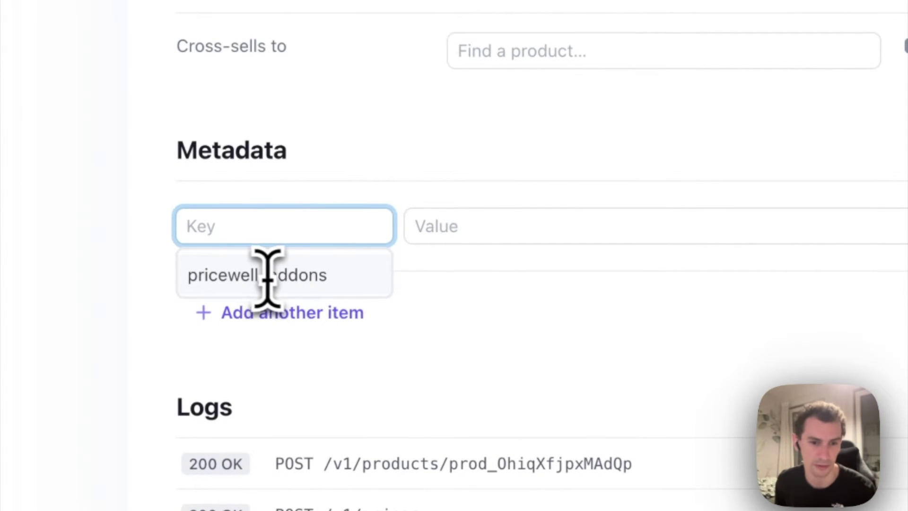
{"action": "left_click", "coordinate": [268, 277]}
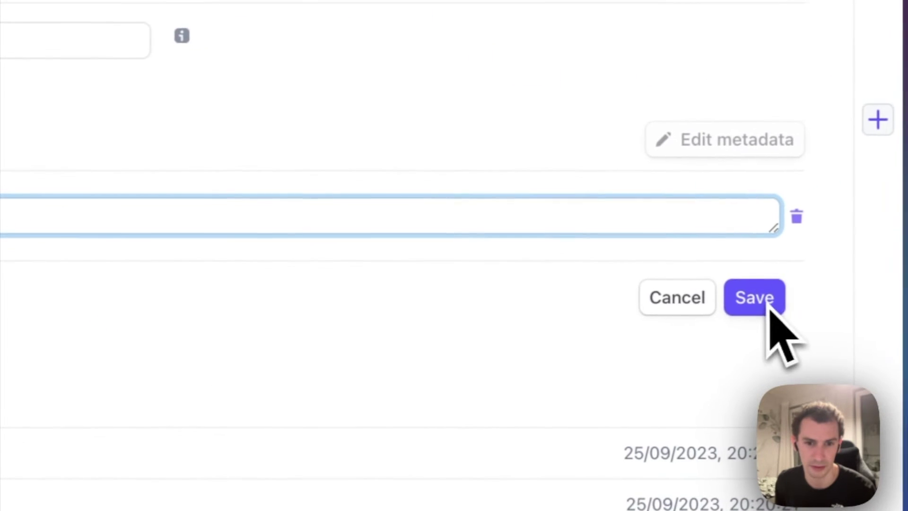
{"action": "left_click", "coordinate": [733, 298]}
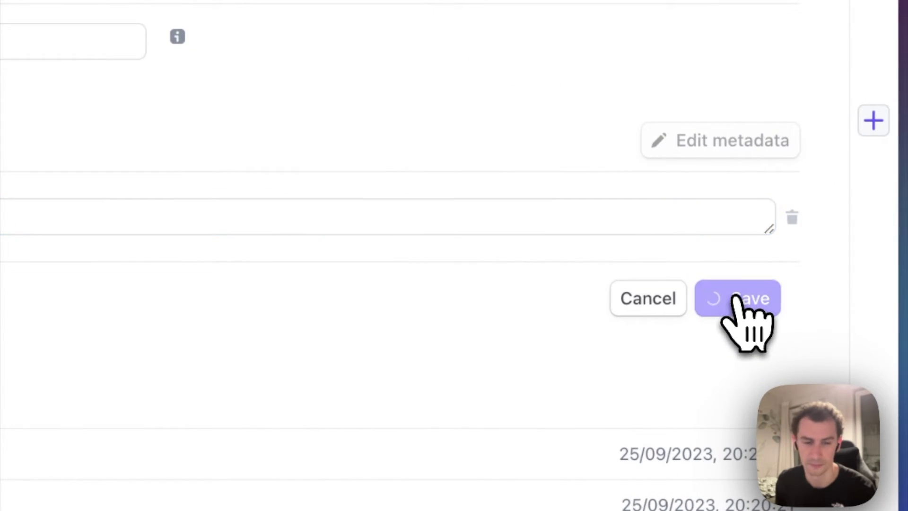
{"action": "scroll", "coordinate": [548, 331], "scroll_direction": "up", "scroll_amount": 5}
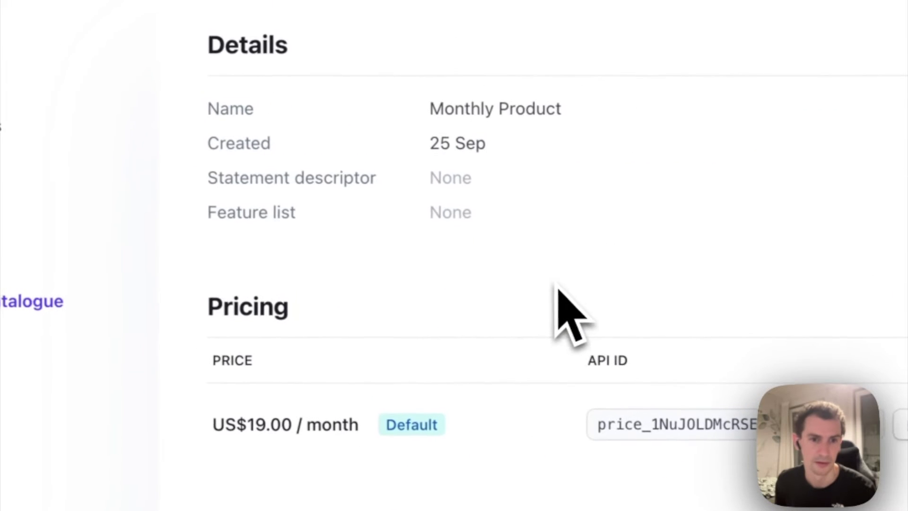
{"action": "scroll", "coordinate": [557, 288], "scroll_direction": "up", "scroll_amount": 4}
Step: Copy the Setup Fee US$199.00 price's API ID and return to the catalogue
{"action": "left_click", "coordinate": [351, 68]}
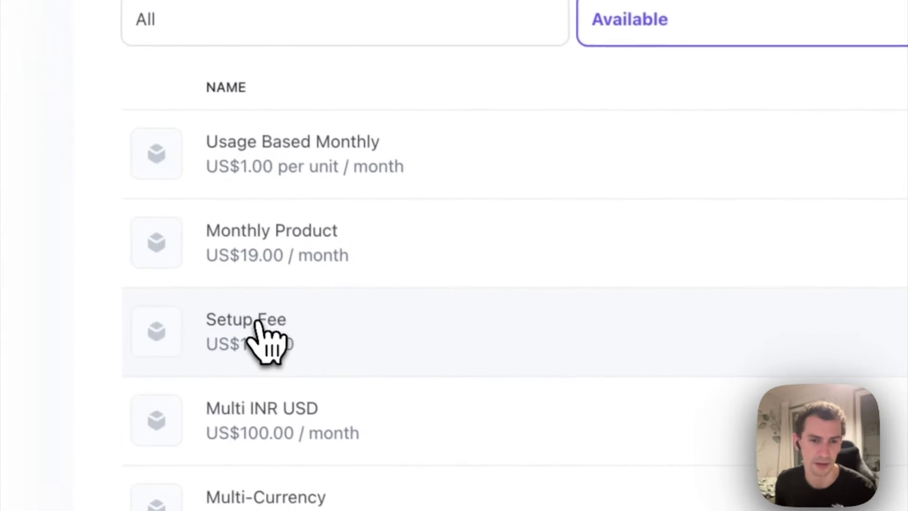
{"action": "left_click", "coordinate": [259, 323]}
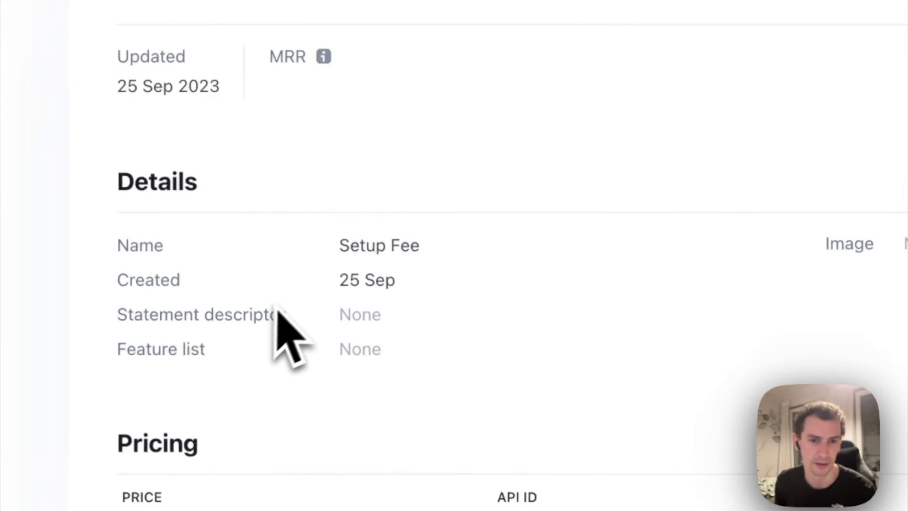
{"action": "scroll", "coordinate": [642, 347], "scroll_direction": "down", "scroll_amount": 3}
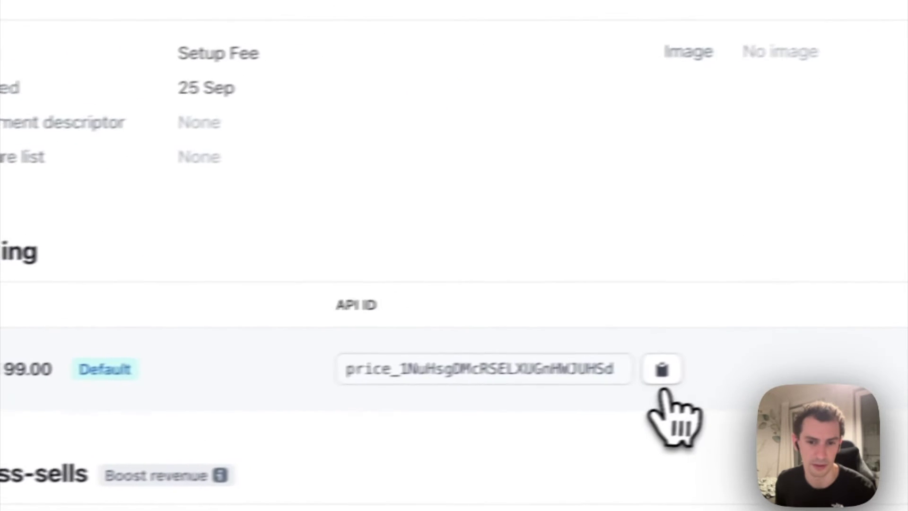
{"action": "left_click", "coordinate": [888, 346]}
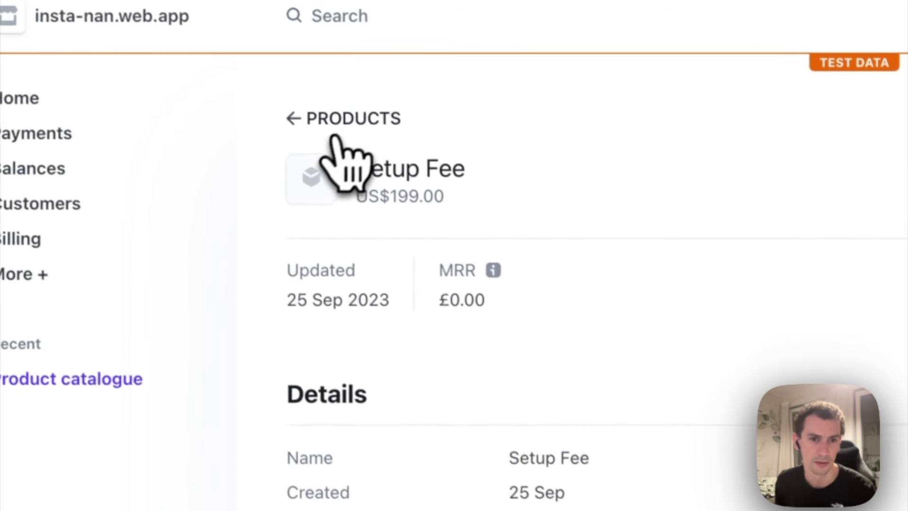
{"action": "left_click", "coordinate": [264, 43]}
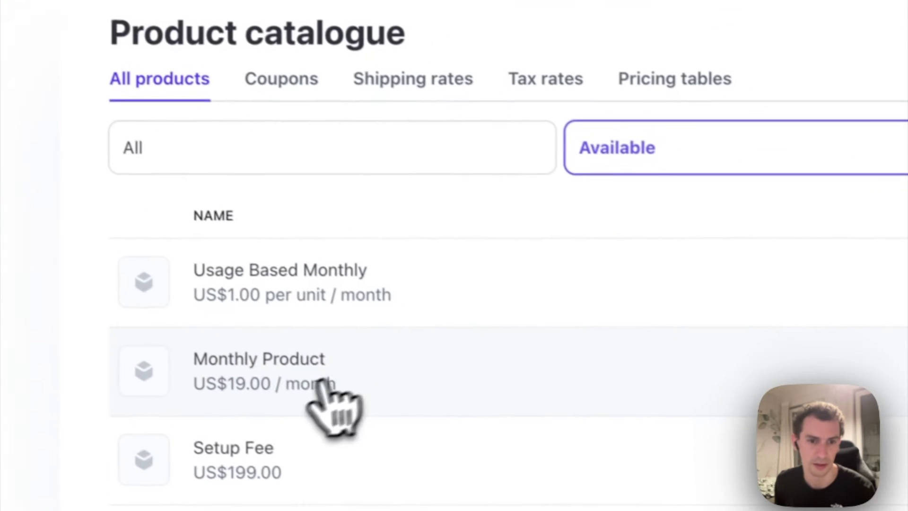
Step: Open Monthly Product's metadata for editing, with the caret in the pricewell_addons price ID value
{"action": "left_click", "coordinate": [397, 468]}
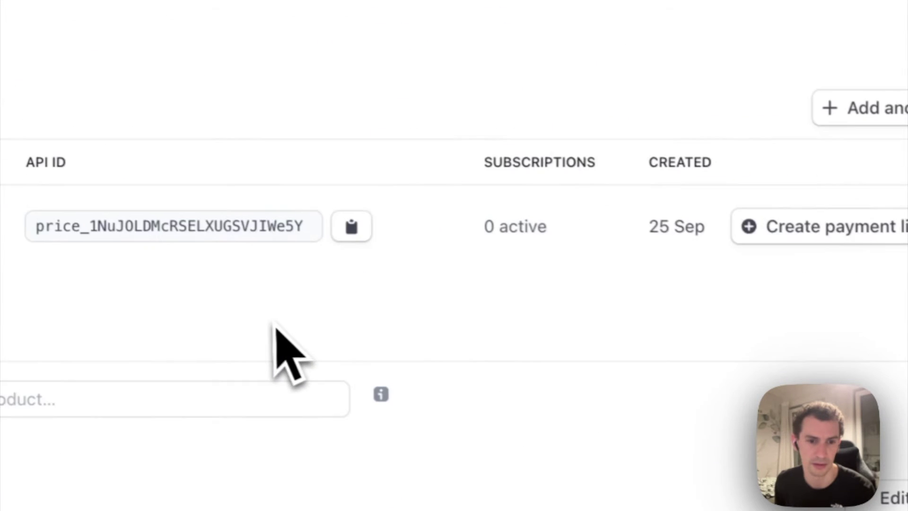
{"action": "scroll", "coordinate": [252, 345], "scroll_direction": "down", "scroll_amount": 5}
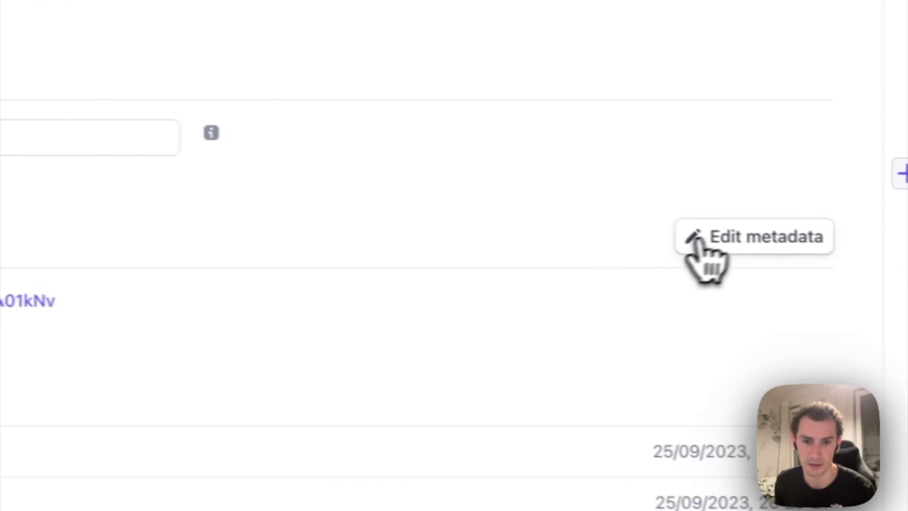
{"action": "left_click", "coordinate": [698, 238]}
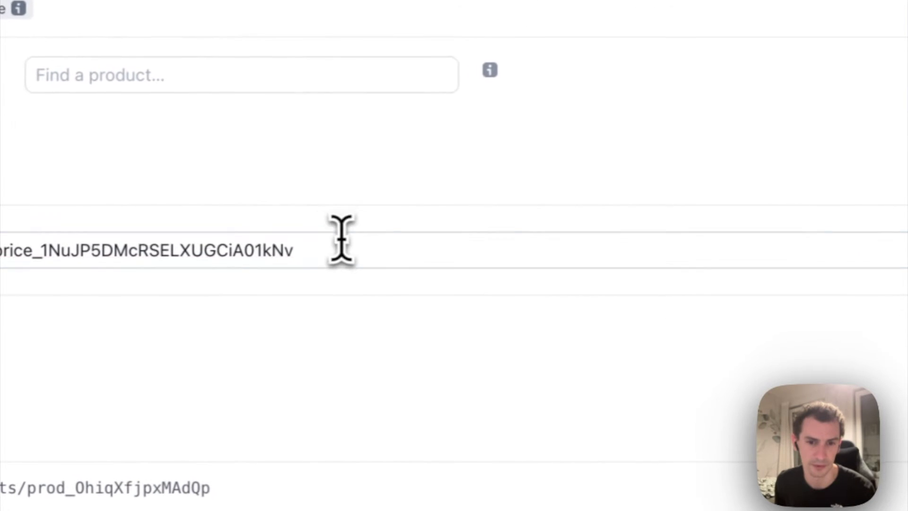
{"action": "left_click", "coordinate": [389, 246]}
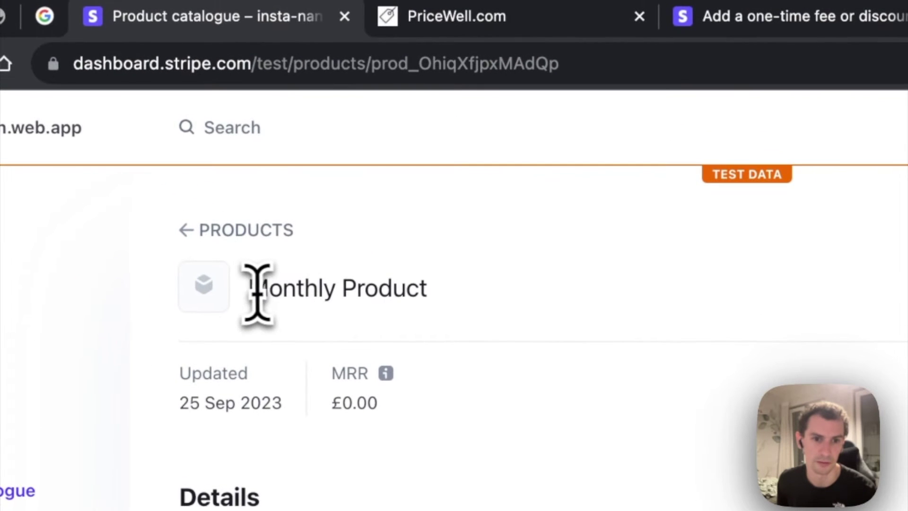
Step: Create a new PriceWell pricing page with Monthly Product at $19/mo and continue to checkout settings
{"action": "left_click", "coordinate": [537, 16]}
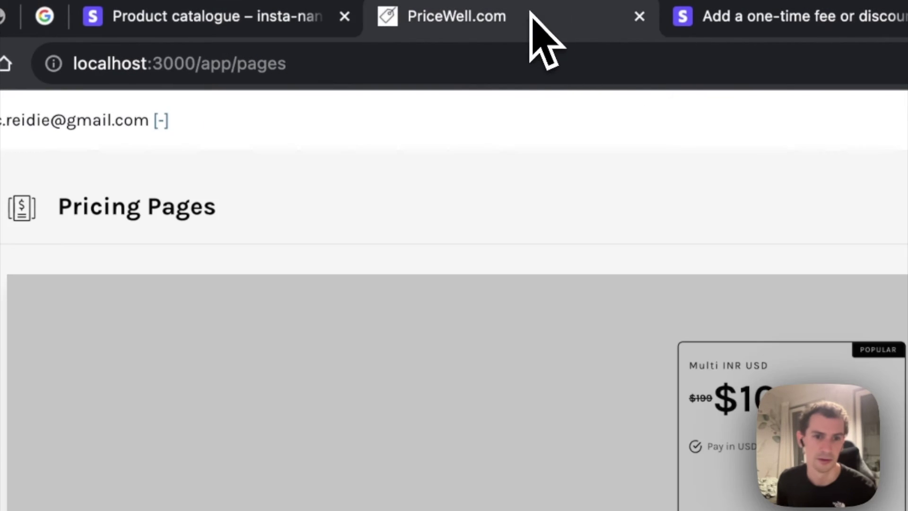
{"action": "left_click", "coordinate": [74, 176]}
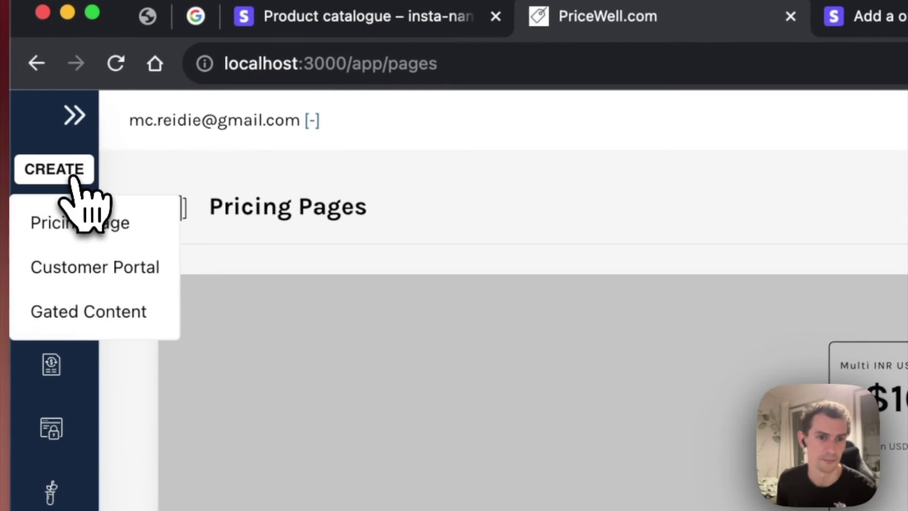
{"action": "left_click", "coordinate": [139, 222]}
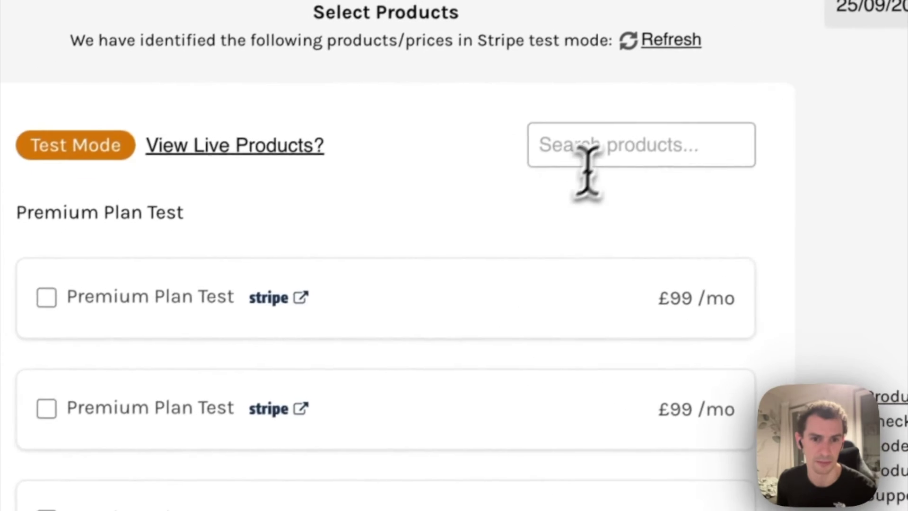
{"action": "left_click", "coordinate": [588, 163]}
{"action": "type", "text": "Monthly Product"}
{"action": "left_click", "coordinate": [453, 266]}
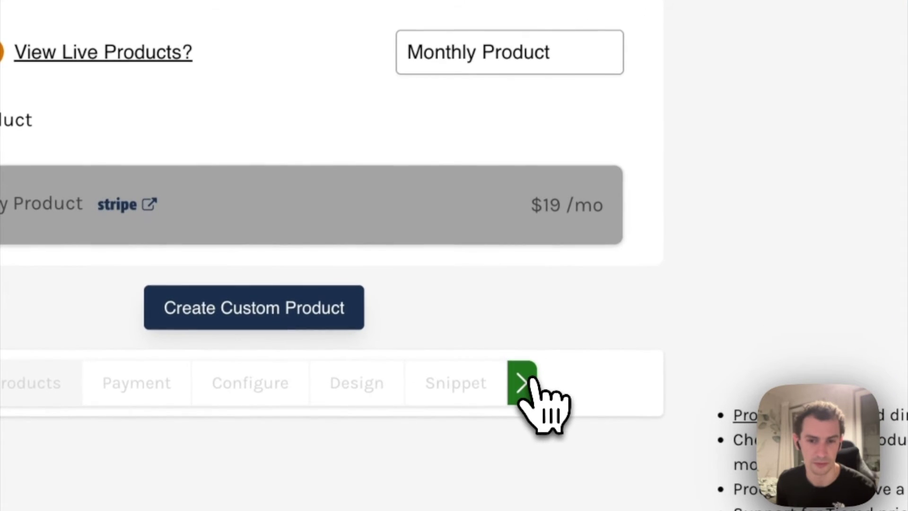
{"action": "left_click", "coordinate": [516, 404]}
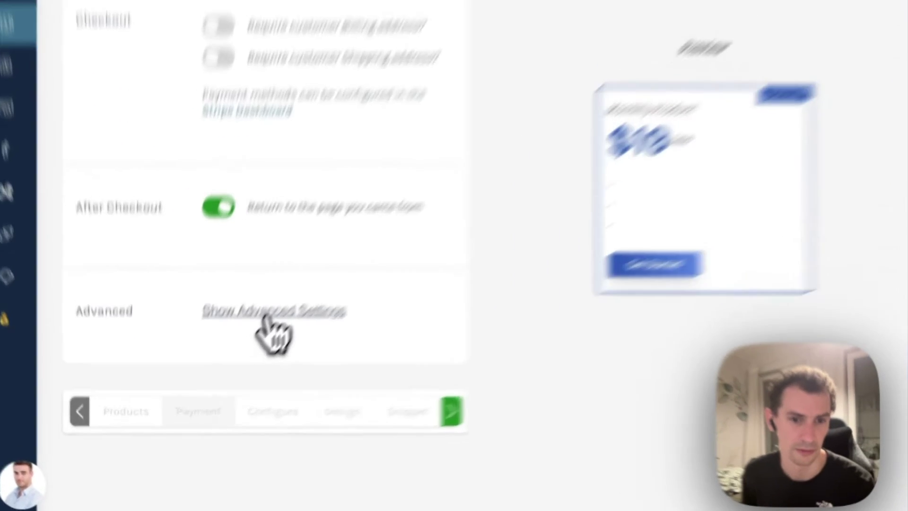
Step: Enable add-on products in the advanced checkout settings and continue to plan details
{"action": "left_click", "coordinate": [231, 363]}
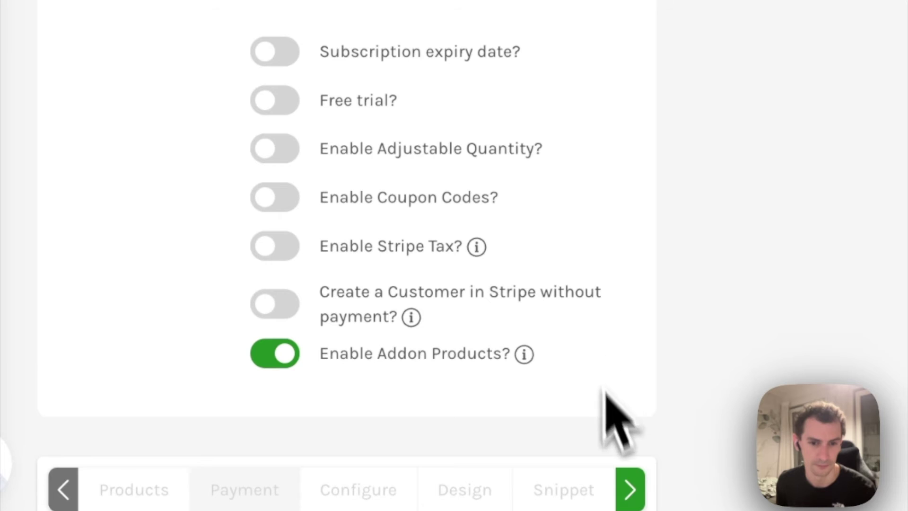
{"action": "left_click", "coordinate": [631, 489]}
{"action": "scroll", "coordinate": [462, 146], "scroll_direction": "up", "scroll_amount": 3}
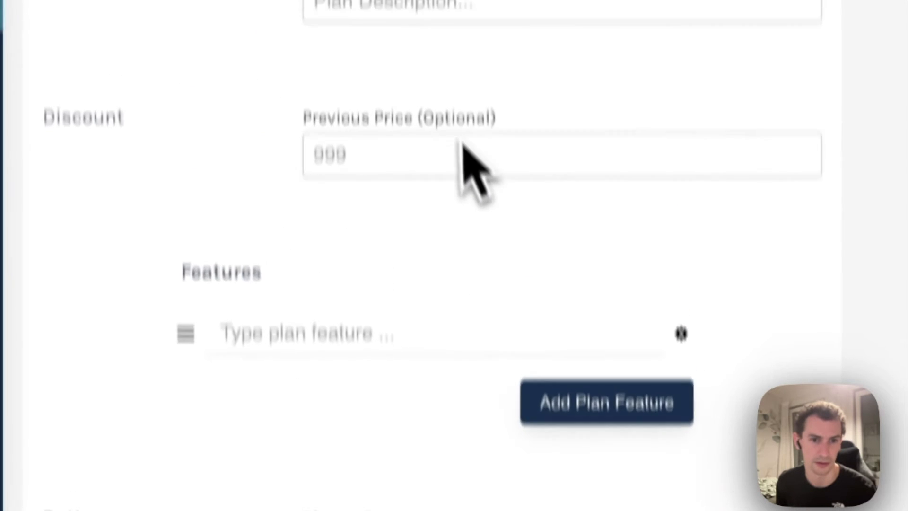
{"action": "scroll", "coordinate": [405, 86], "scroll_direction": "up", "scroll_amount": 1}
{"action": "scroll", "coordinate": [505, 339], "scroll_direction": "down", "scroll_amount": 1}
{"action": "scroll", "coordinate": [508, 365], "scroll_direction": "down", "scroll_amount": 3}
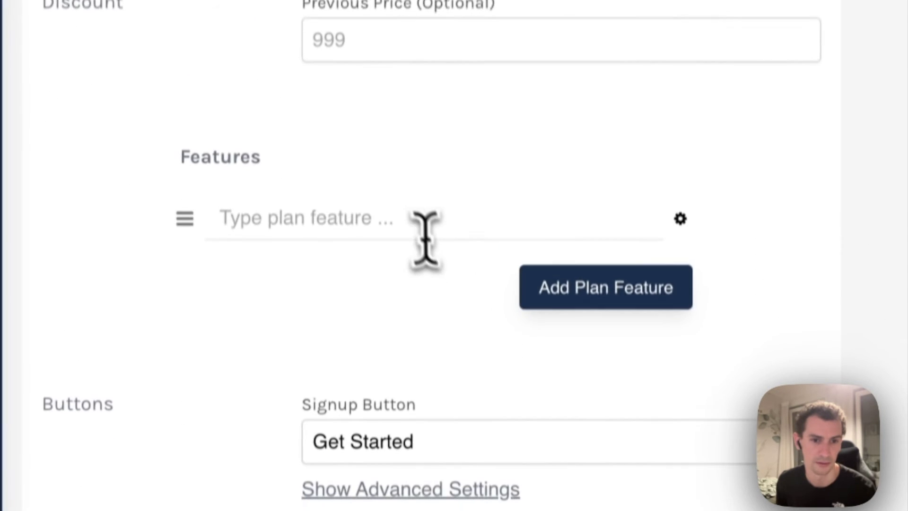
Step: Add a 'Checkout with addons' feature to the plan, then continue to the Design settings
{"action": "left_click", "coordinate": [411, 191]}
{"action": "type", "text": "Checkiut"}
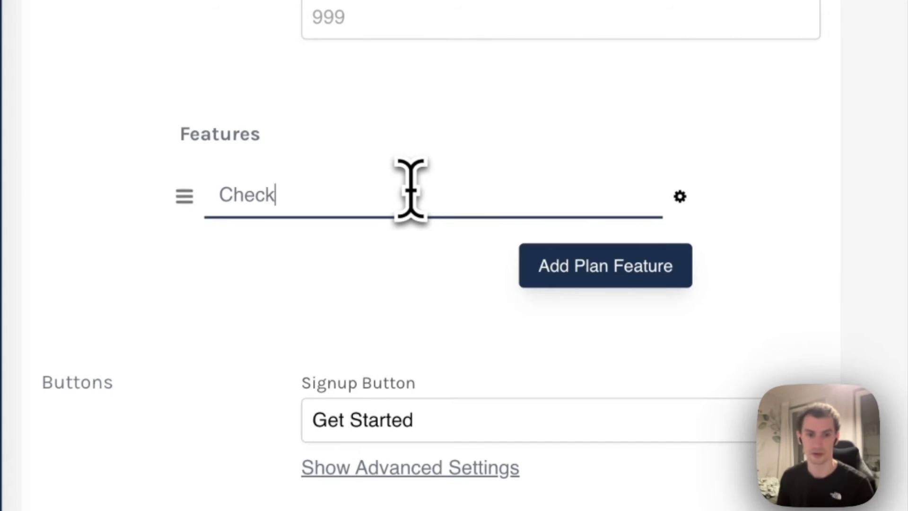
{"action": "key", "text": "BackSpace"}
{"action": "key", "text": "BackSpace"}
{"action": "key", "text": "BackSpace"}
{"action": "type", "text": "ou"}
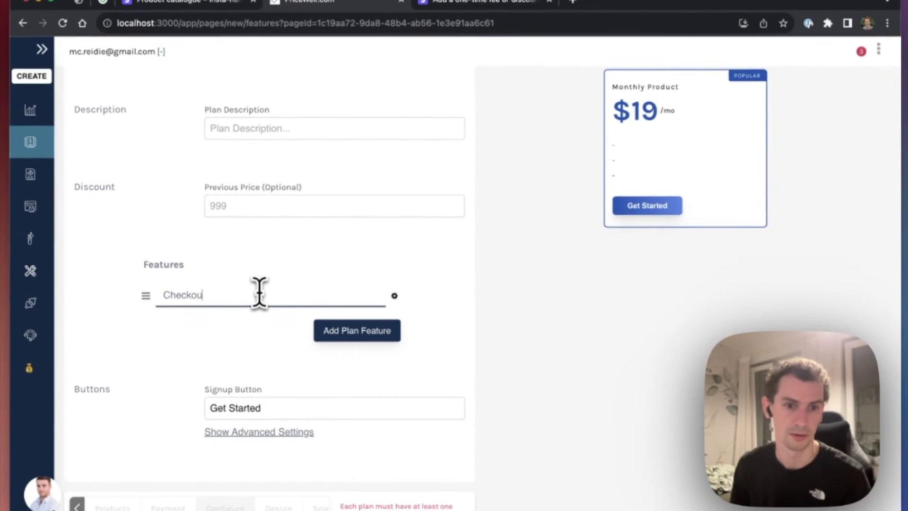
{"action": "type", "text": "t wit"}
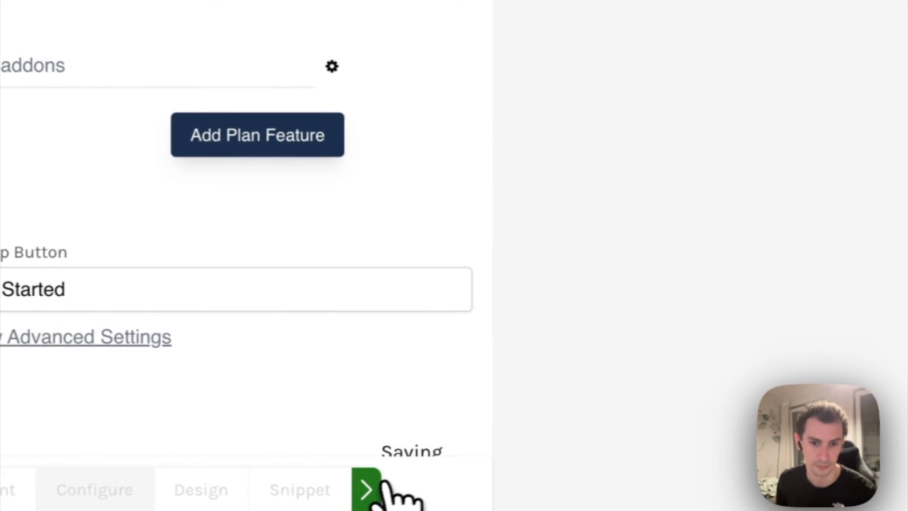
{"action": "left_click", "coordinate": [344, 491]}
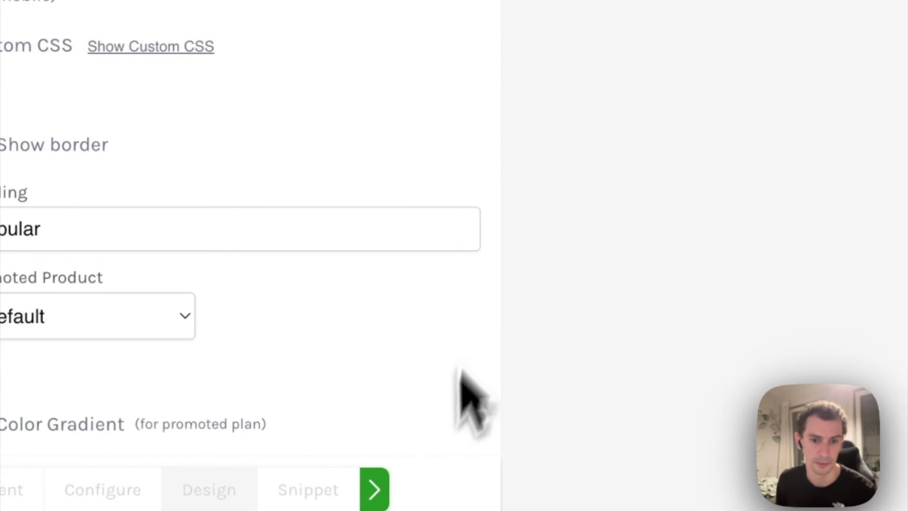
Step: Advance past Design to the Snippet step and show the pricing page's Web Link
{"action": "left_click", "coordinate": [374, 487]}
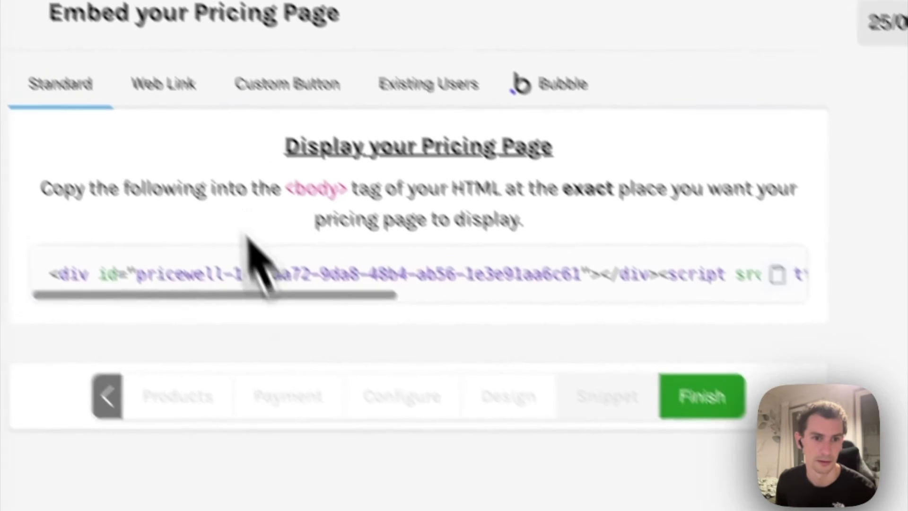
{"action": "left_click", "coordinate": [234, 142]}
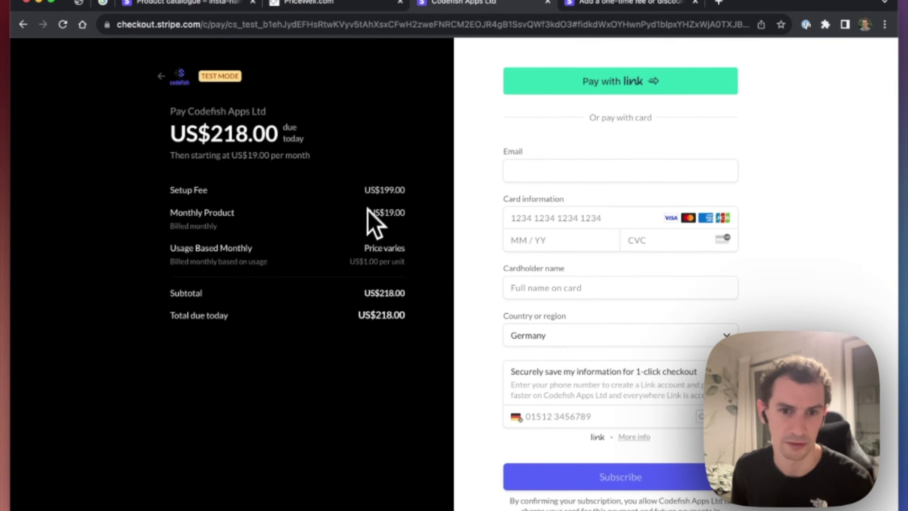
{"action": "double_click", "coordinate": [376, 190]}
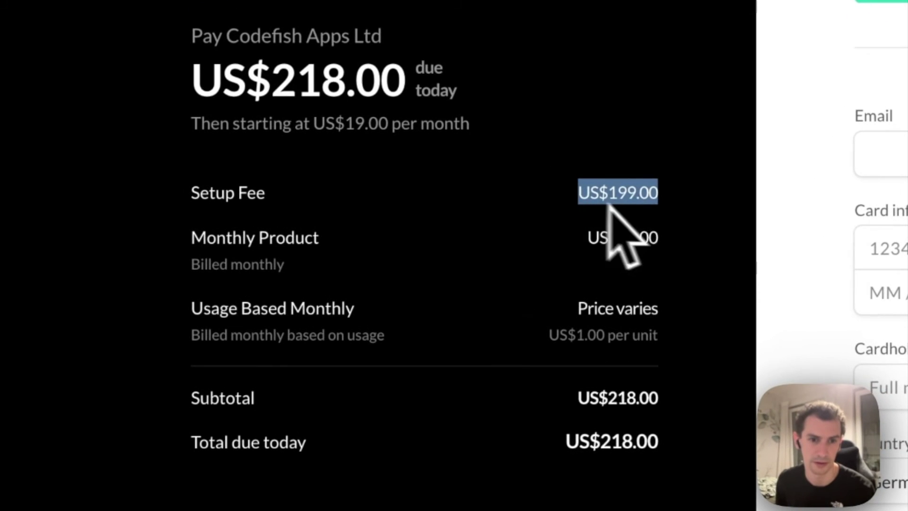
{"action": "left_click", "coordinate": [659, 222]}
{"action": "triple_click", "coordinate": [656, 237]}
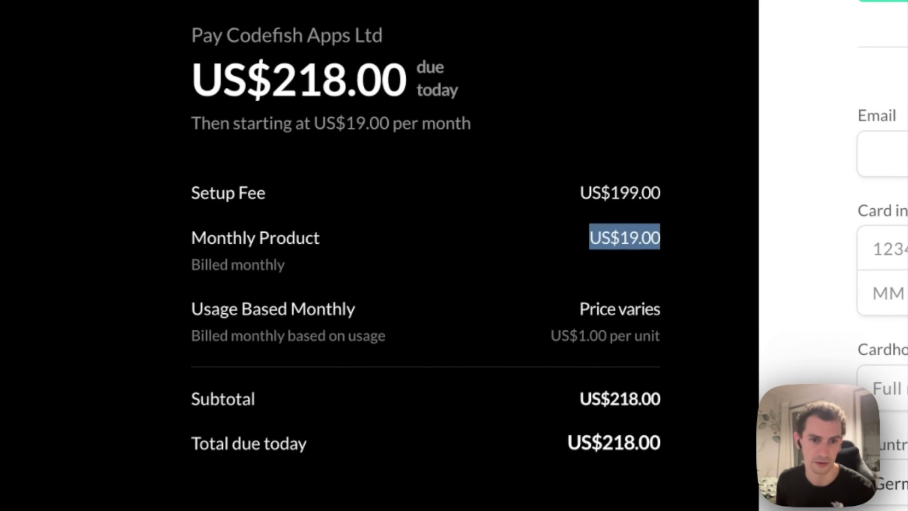
{"action": "left_click", "coordinate": [624, 247]}
{"action": "left_click_drag", "start_coordinate": [193, 309], "coordinate": [695, 368]}
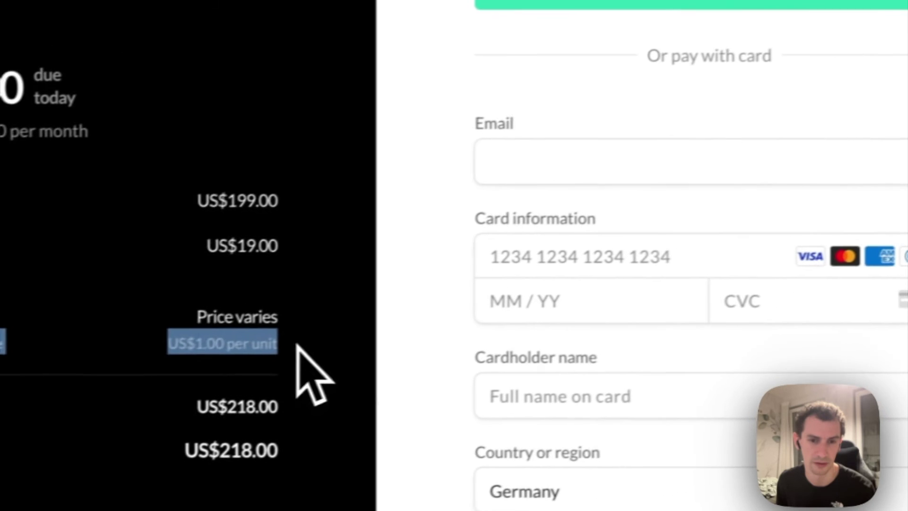
{"action": "left_click", "coordinate": [297, 346]}
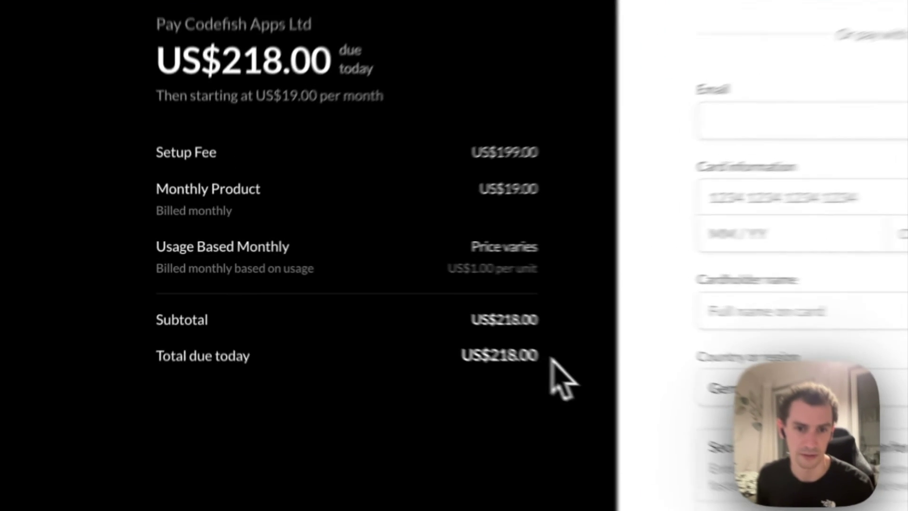
{"action": "left_click_drag", "start_coordinate": [405, 315], "coordinate": [376, 316]}
{"action": "left_click", "coordinate": [613, 240]}
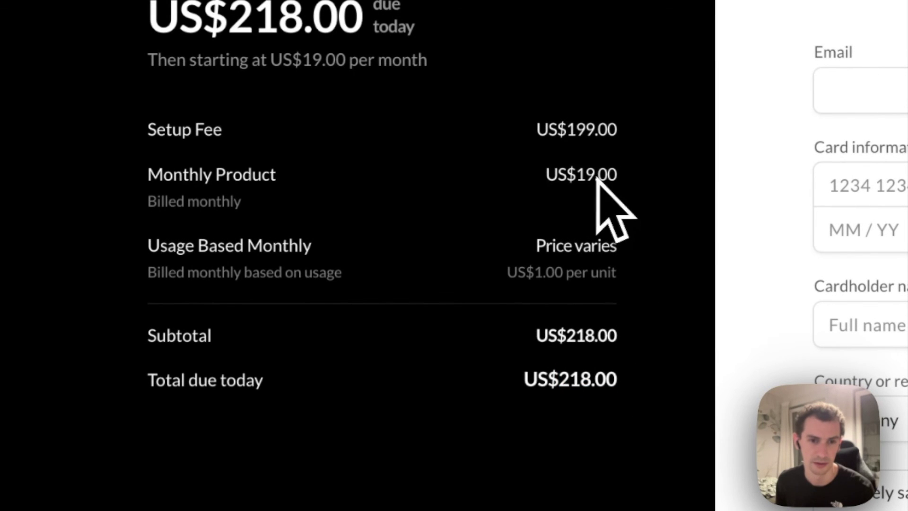
{"action": "left_click_drag", "start_coordinate": [147, 246], "coordinate": [622, 284]}
{"action": "left_click", "coordinate": [553, 265]}
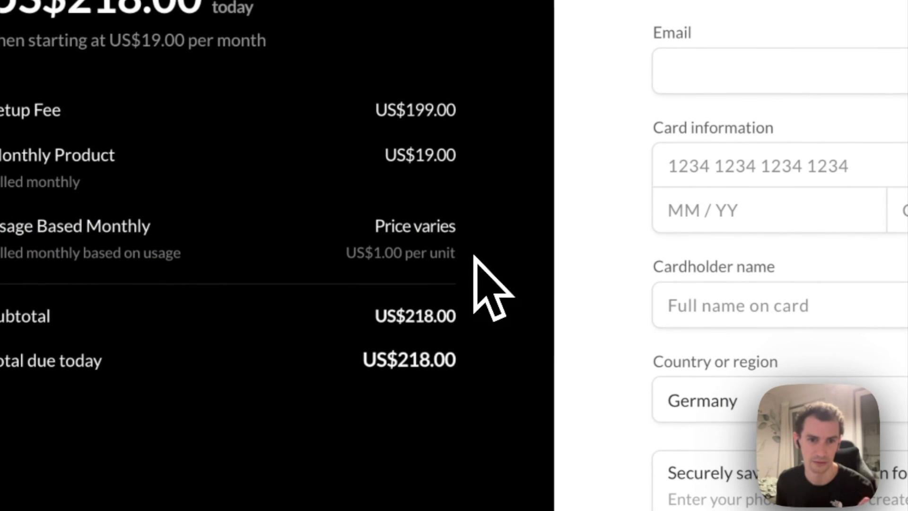